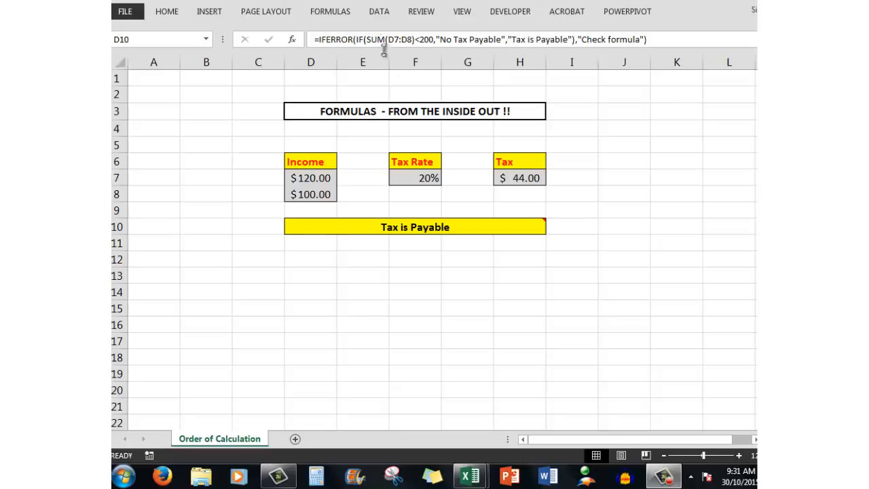
Step: Show the comment attached to the merged formula cell D10 on the sheet
left_click(418, 229)
mouse_move(417, 227)
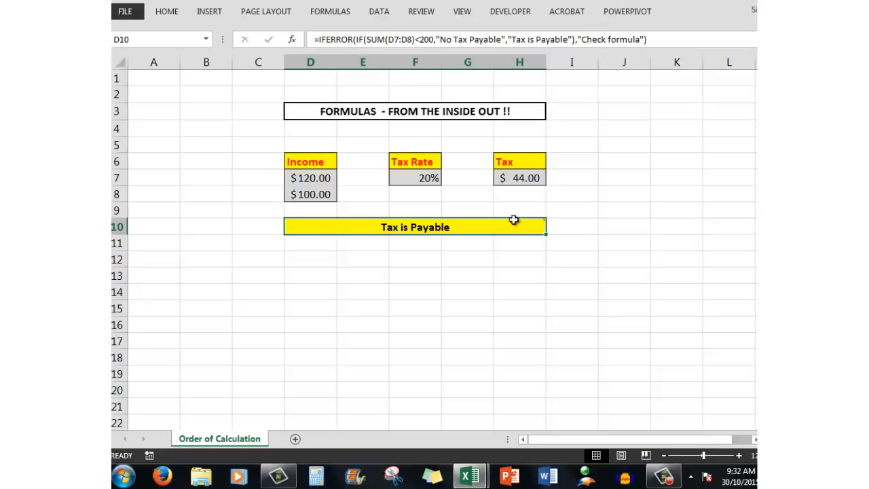
mouse_move(487, 230)
right_click(494, 233)
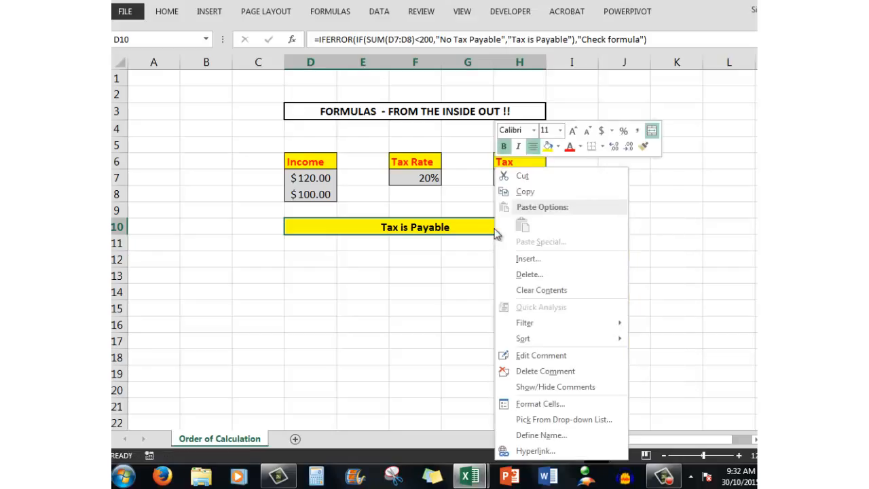
left_click(534, 387)
left_click(530, 387)
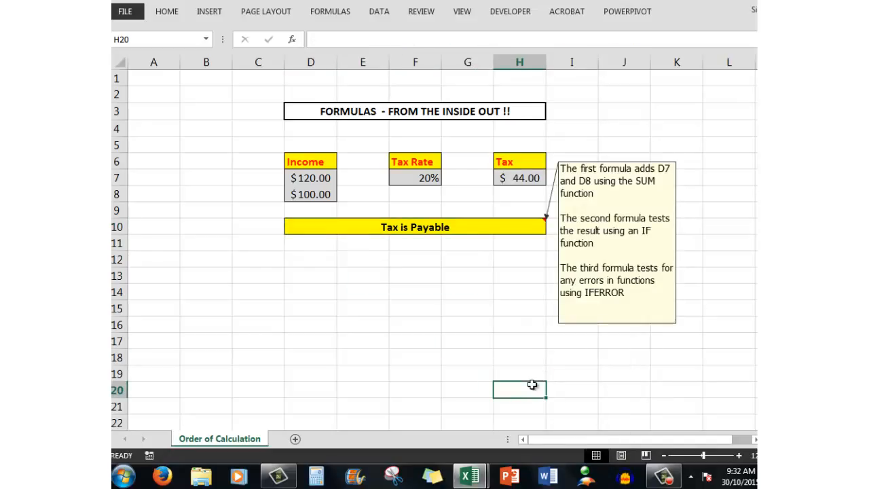
left_click(403, 260)
left_click(363, 262)
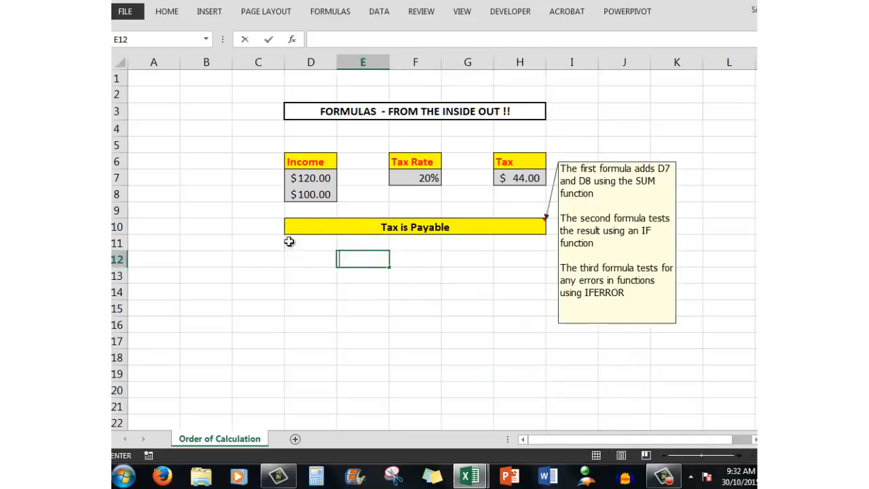
left_click(358, 131)
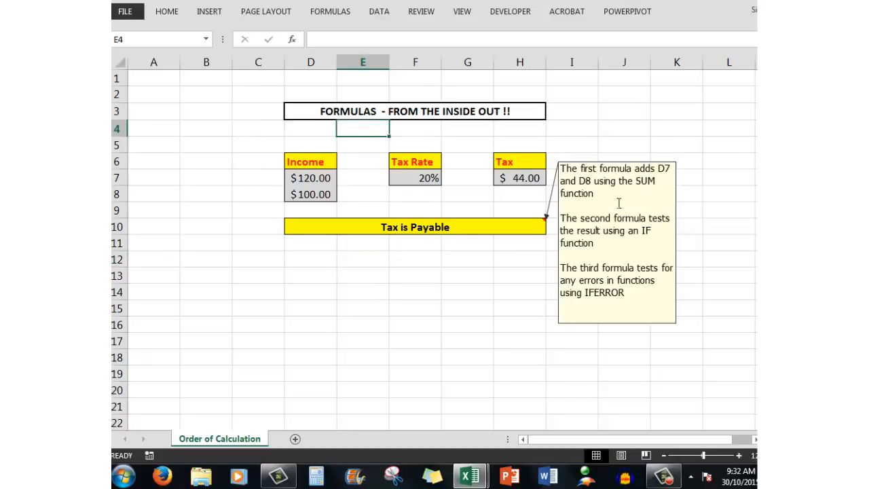
Step: Hide the comment attached to cell D10 and show it again
right_click(475, 234)
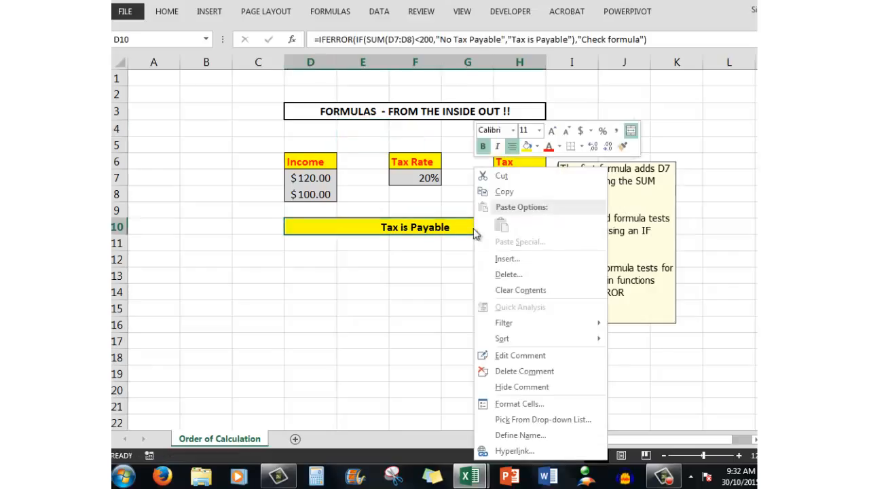
left_click(511, 387)
left_click(508, 384)
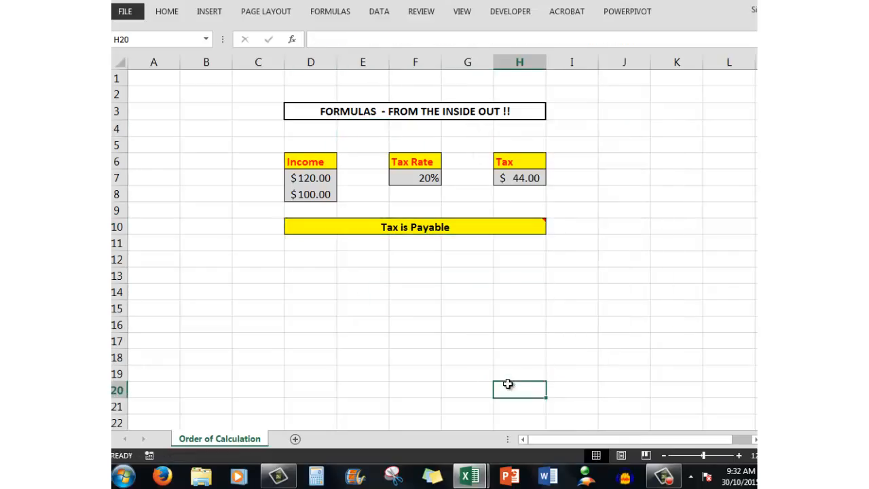
left_click(467, 227)
right_click(467, 227)
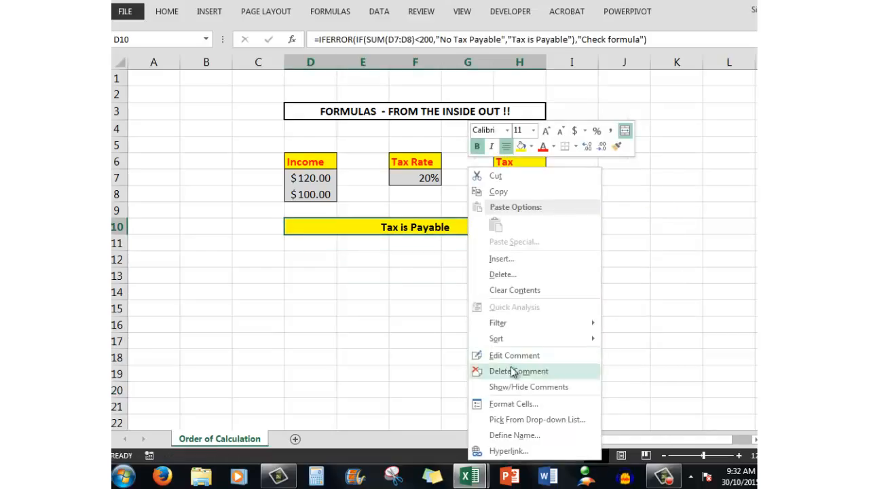
left_click(507, 388)
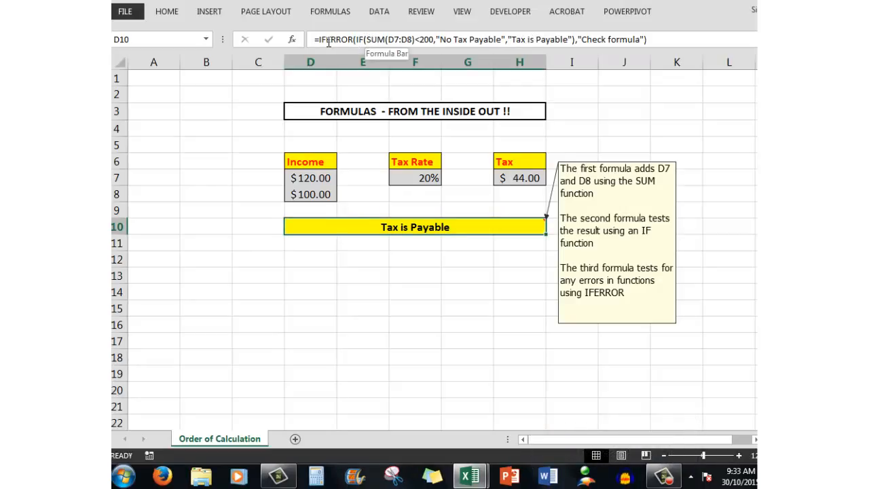
Step: Misspell the SUM function as SM in the D10 formula to trigger its IFERROR branch
left_click(374, 38)
double_click(374, 39)
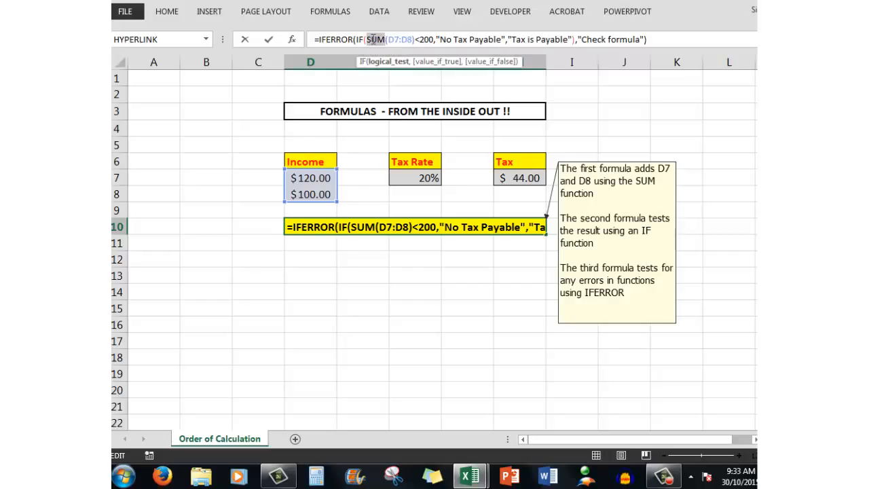
type("SM")
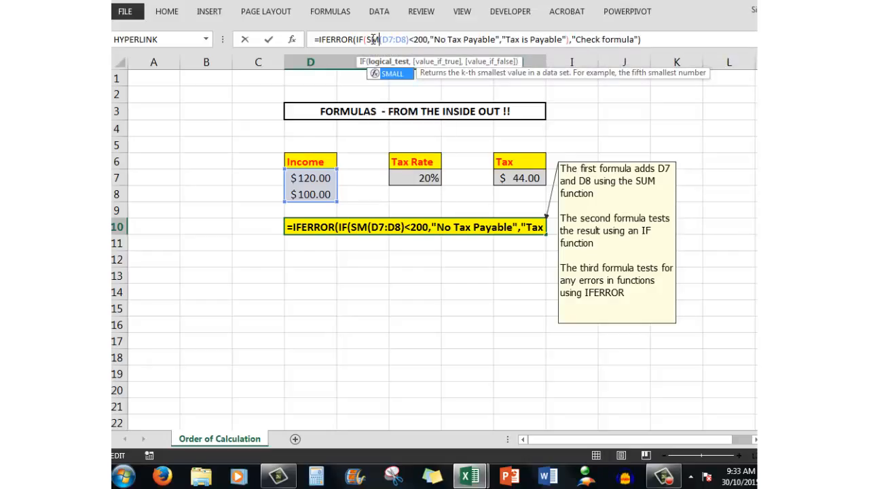
key("Return")
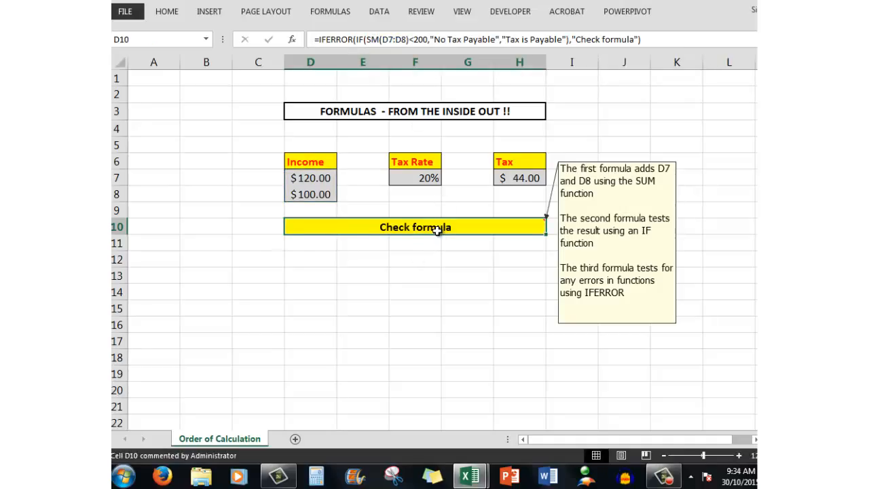
Step: Correct the misspelled function name in the D10 formula back to SUM
left_click(373, 39)
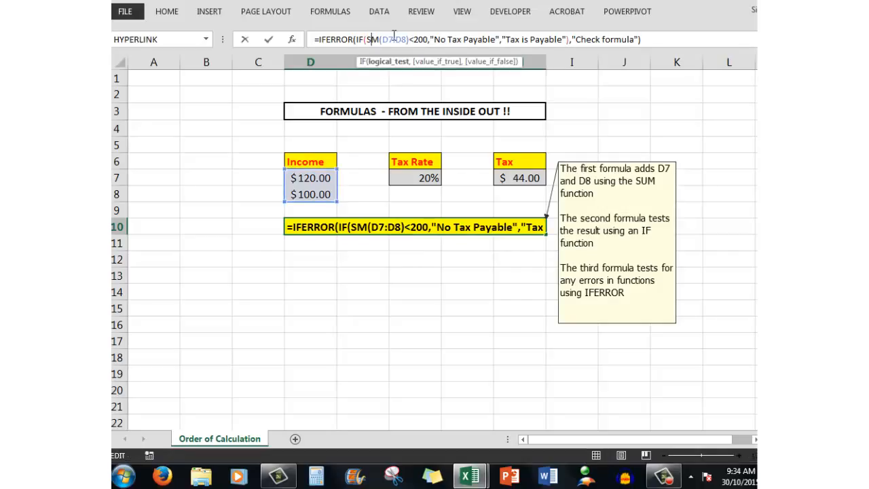
type("U")
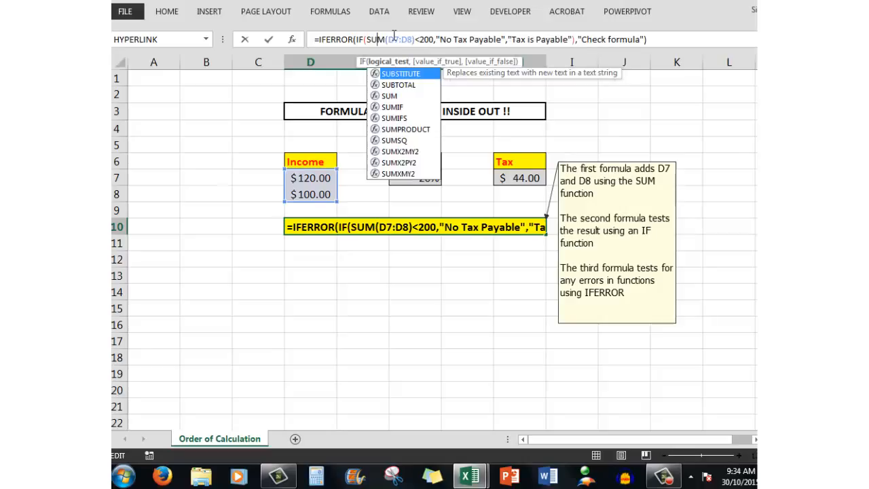
key("Return")
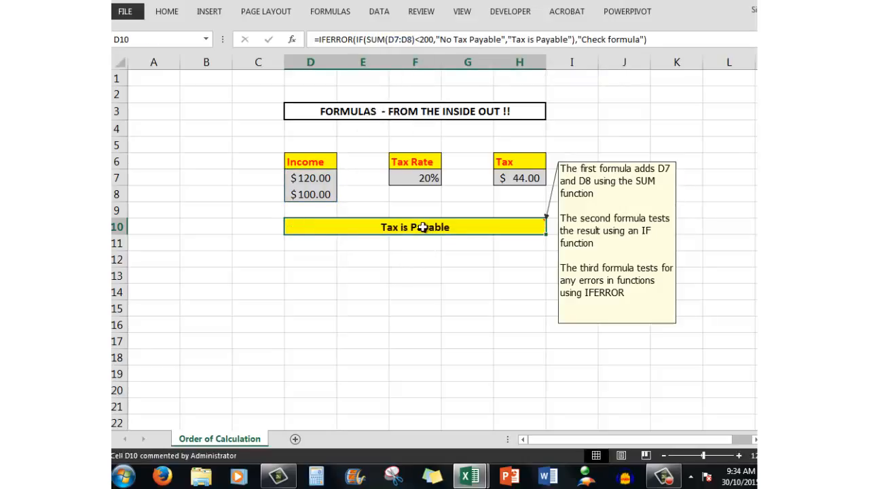
Step: Set the first Income value in cell D7 to 90
double_click(310, 178)
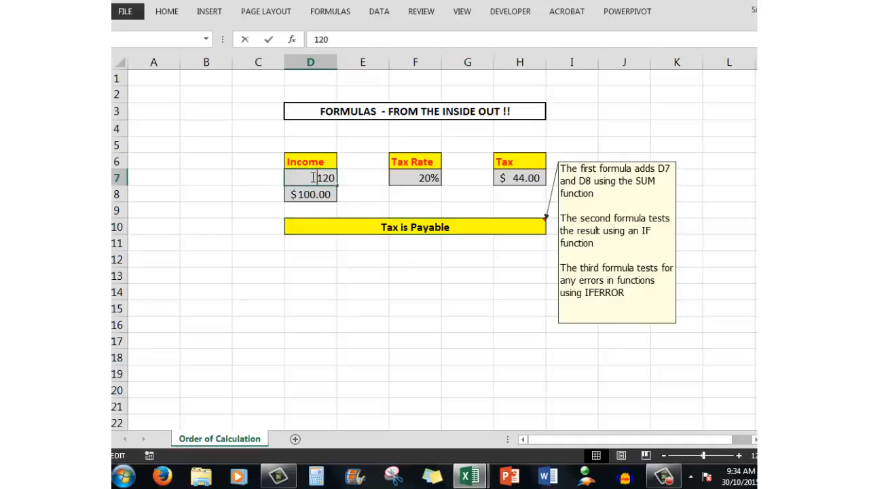
left_click(263, 193)
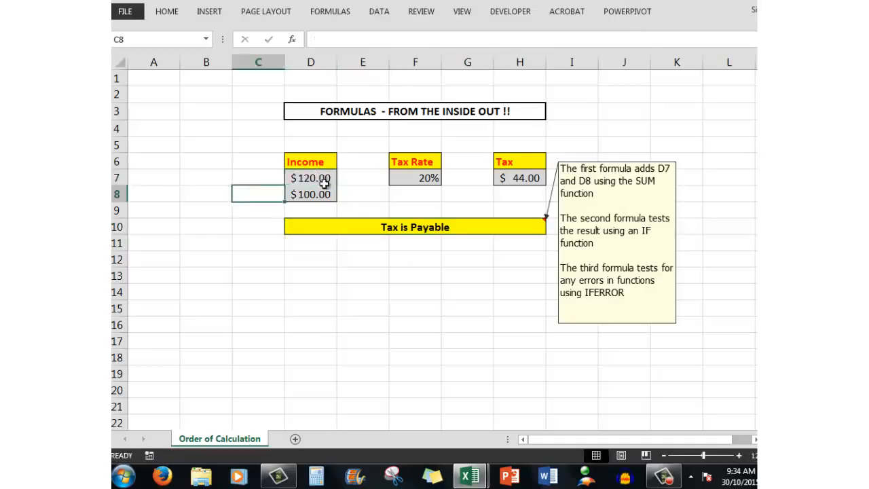
double_click(318, 177)
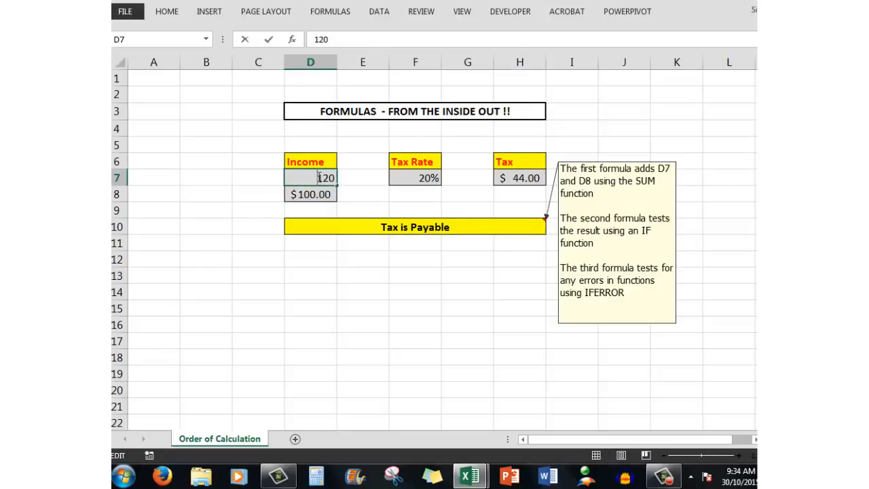
type("90")
key("Delete")
key("Delete")
key("Delete")
key("ctrl+Return")
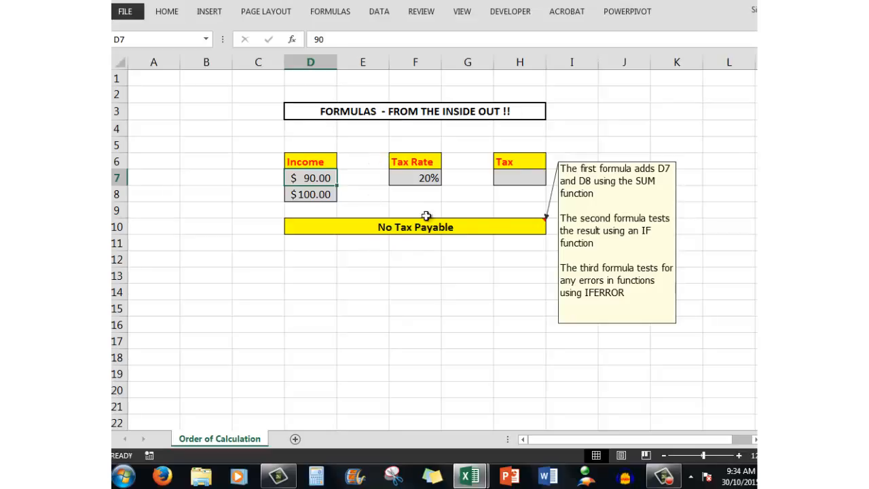
Step: Examine the formulas in the Tax cell H7 and in the tax status cell D10
left_click(519, 178)
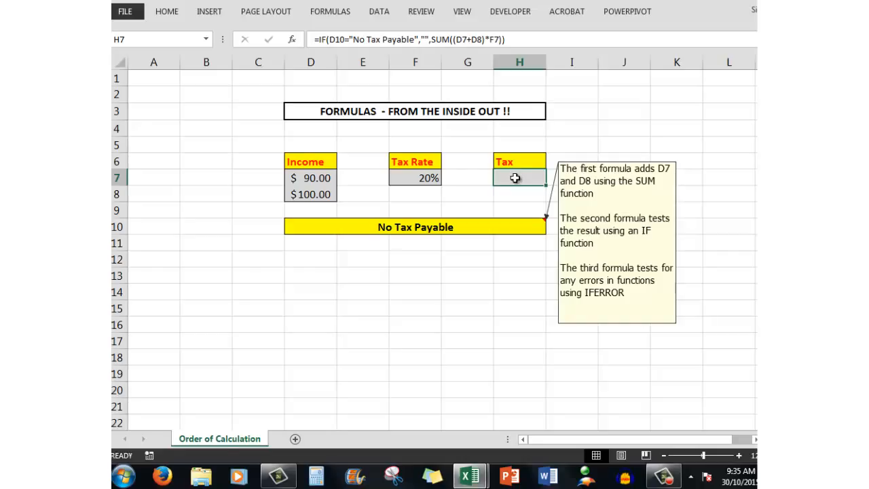
left_click(406, 228)
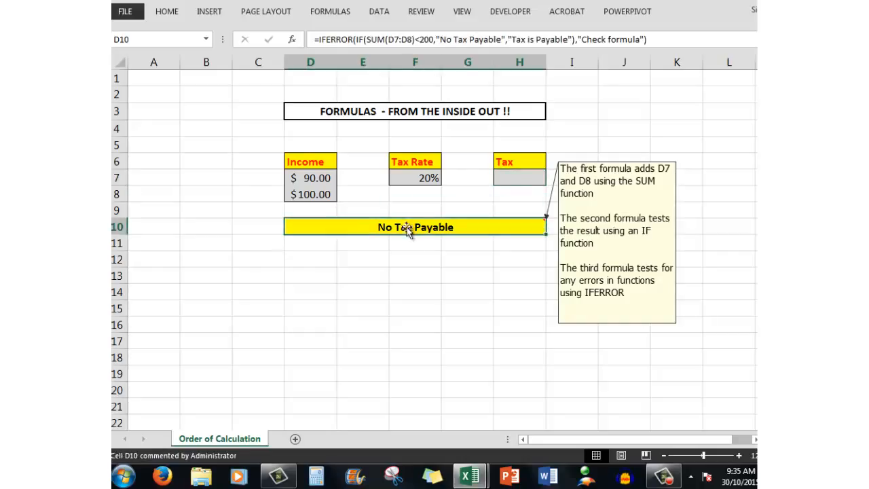